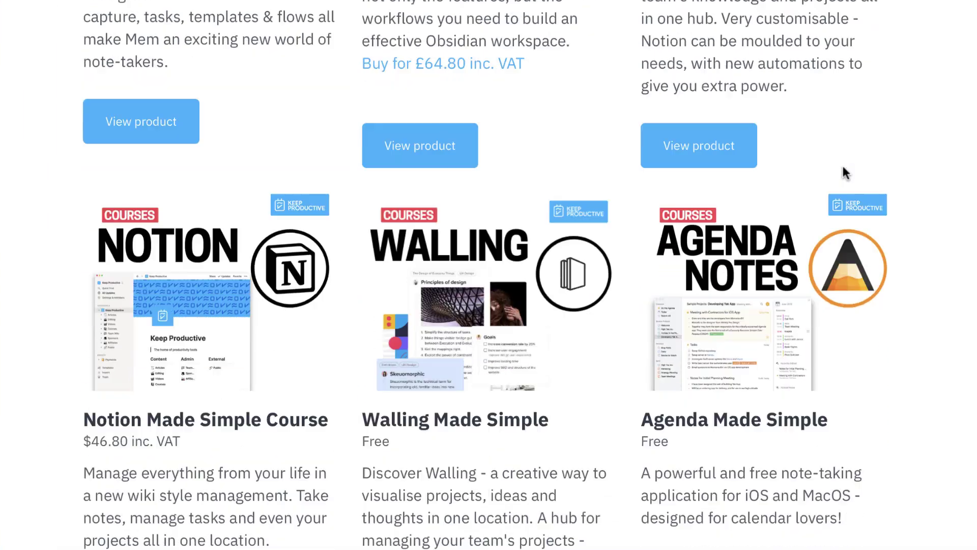
{"action": "scroll", "coordinate": [842, 168], "scroll_direction": "down", "scroll_amount": 2}
{"action": "scroll", "coordinate": [843, 167], "scroll_direction": "down", "scroll_amount": 2}
{"action": "scroll", "coordinate": [843, 168], "scroll_direction": "down", "scroll_amount": 2}
{"action": "scroll", "coordinate": [843, 168], "scroll_direction": "down", "scroll_amount": 2}
{"action": "scroll", "coordinate": [842, 164], "scroll_direction": "down", "scroll_amount": 3}
{"action": "scroll", "coordinate": [842, 163], "scroll_direction": "down", "scroll_amount": 2}
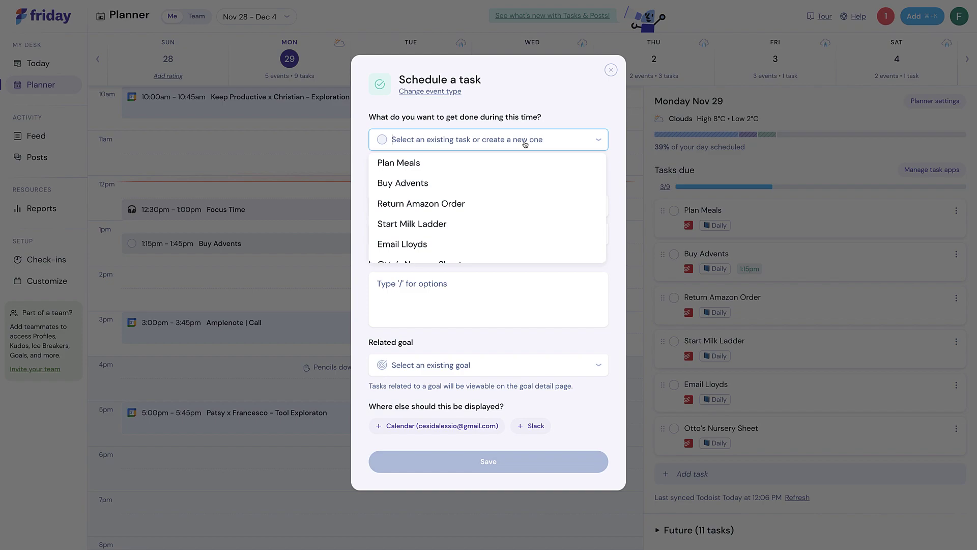
{"action": "type", "text": "Start MailChimp Campaihn"}
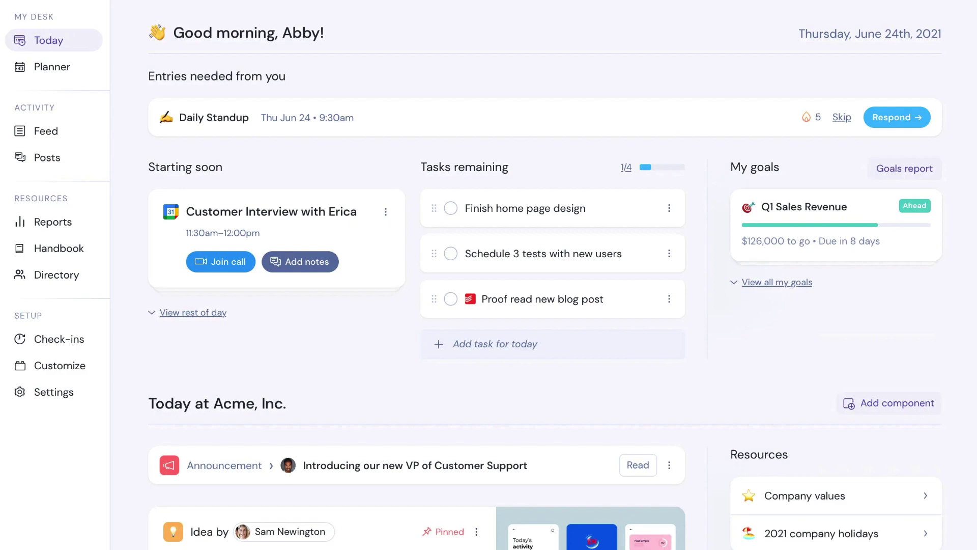
{"action": "scroll", "coordinate": [389, 402], "scroll_direction": "down", "scroll_amount": 1}
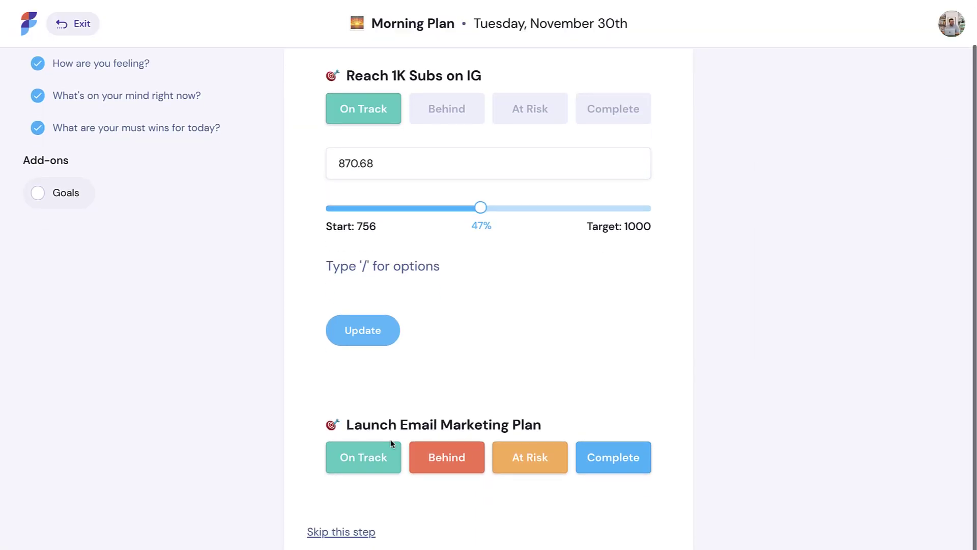
Mark Launch Email Marketing Plan as Behind in the Morning Plan check-in and submit the update.
{"action": "left_click", "coordinate": [447, 456]}
{"action": "scroll", "coordinate": [447, 457], "scroll_direction": "down", "scroll_amount": 2}
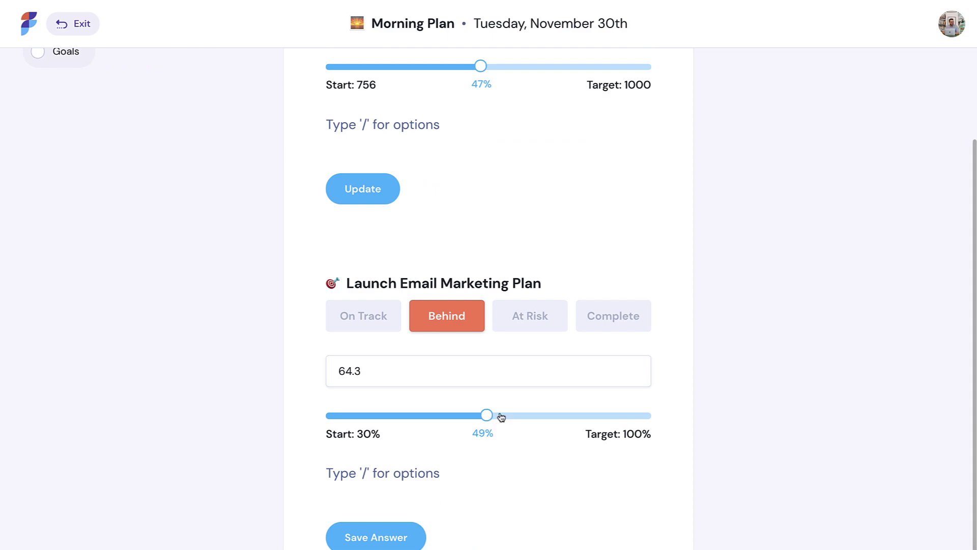
{"action": "left_click_drag", "start_coordinate": [500, 415], "coordinate": [506, 415]}
{"action": "left_click", "coordinate": [376, 540]}
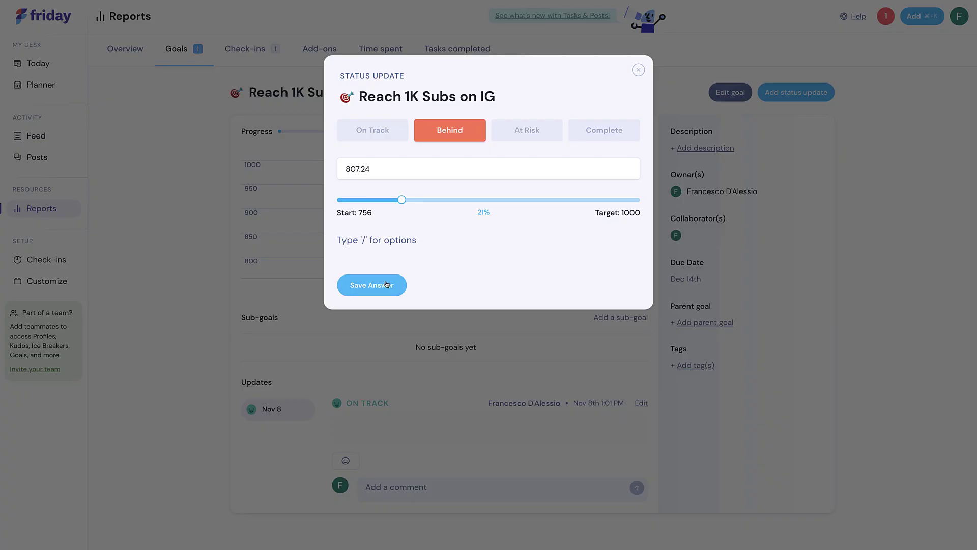
Save the Behind status answer for the Launch Email Marketing Plan goal.
{"action": "left_click", "coordinate": [387, 285]}
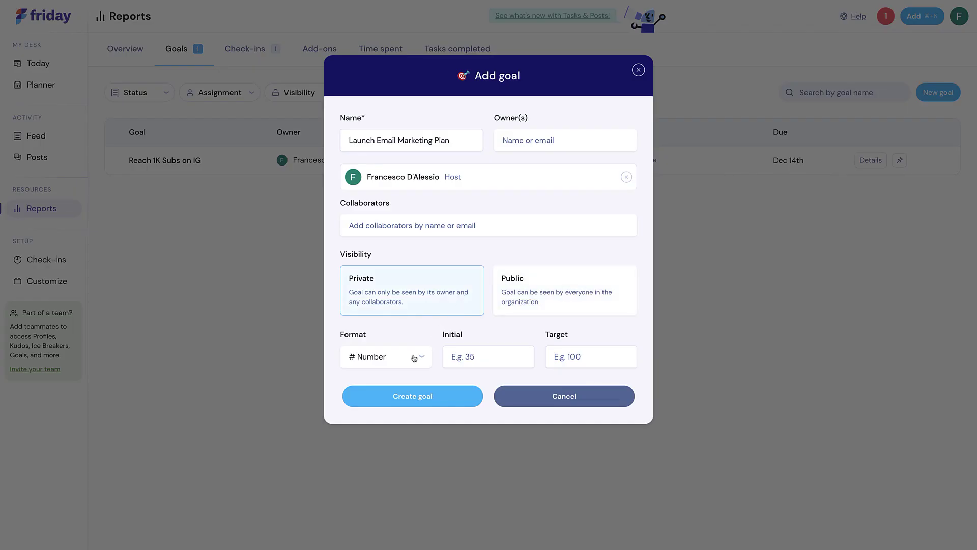
Set the new goal's Format to % Percentage.
{"action": "left_click", "coordinate": [413, 357]}
{"action": "scroll", "coordinate": [407, 371], "scroll_direction": "down", "scroll_amount": 1}
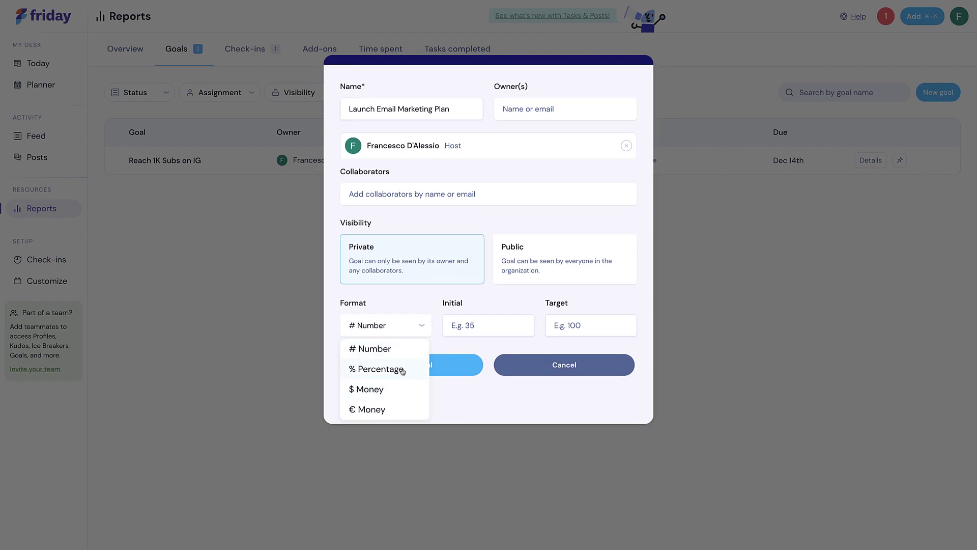
{"action": "left_click", "coordinate": [402, 371]}
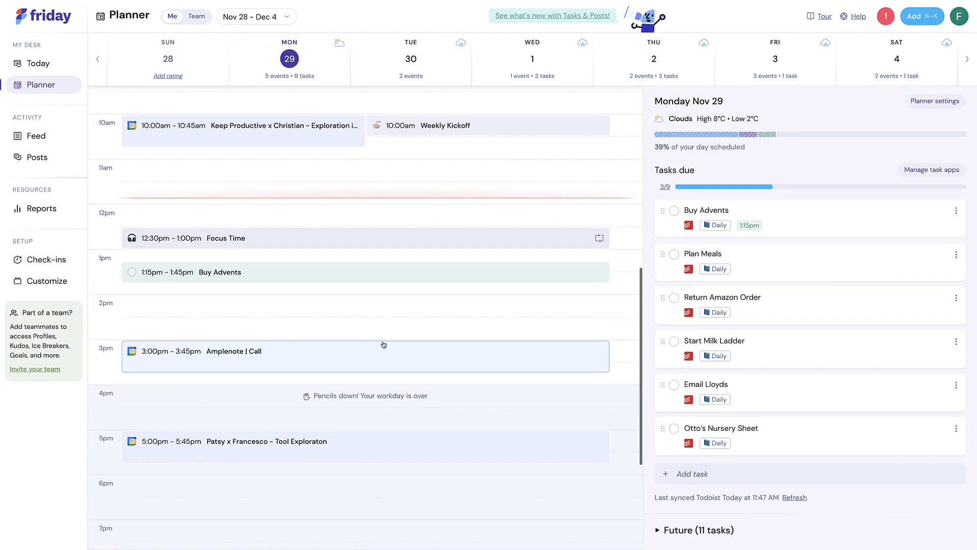
{"action": "scroll", "coordinate": [384, 344], "scroll_direction": "up", "scroll_amount": 3}
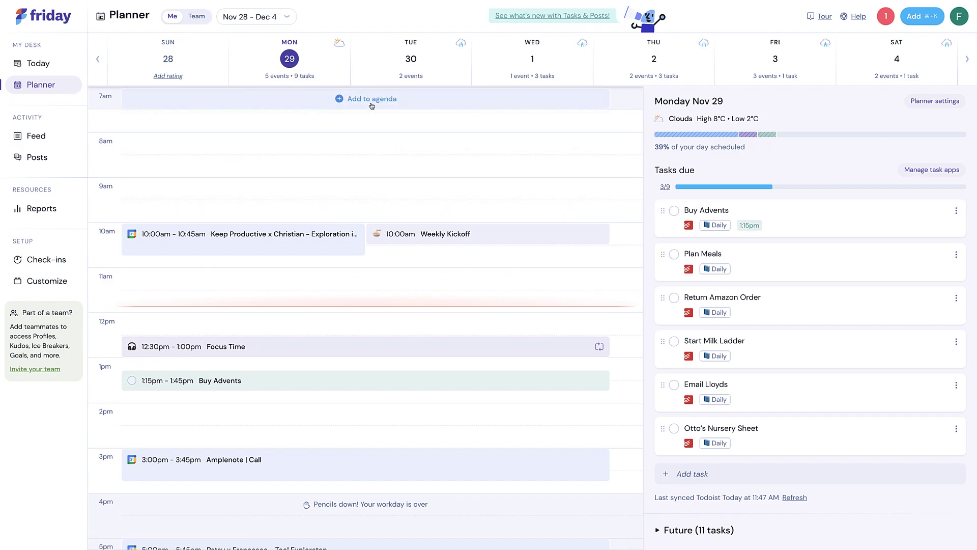
{"action": "scroll", "coordinate": [389, 206], "scroll_direction": "down", "scroll_amount": 3}
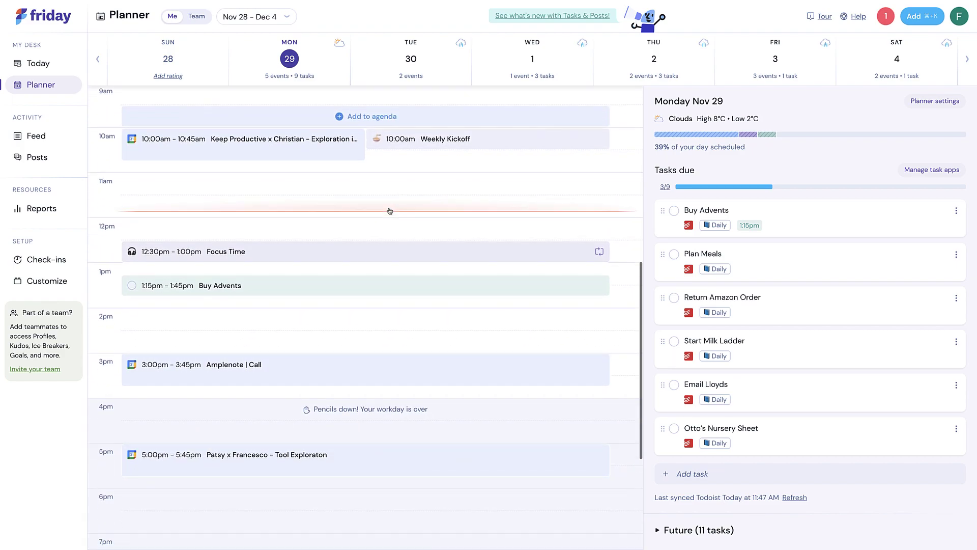